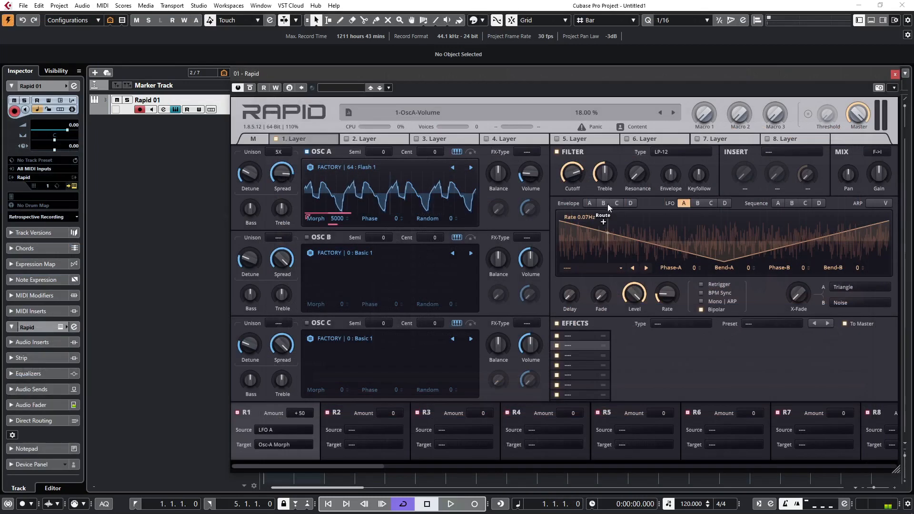
# Step: Set Envelope A's attack to 815 ms and its release to 1.66 s
pyautogui.click(594, 202)
pyautogui.moveTo(662, 297); pyautogui.dragTo(661, 273)
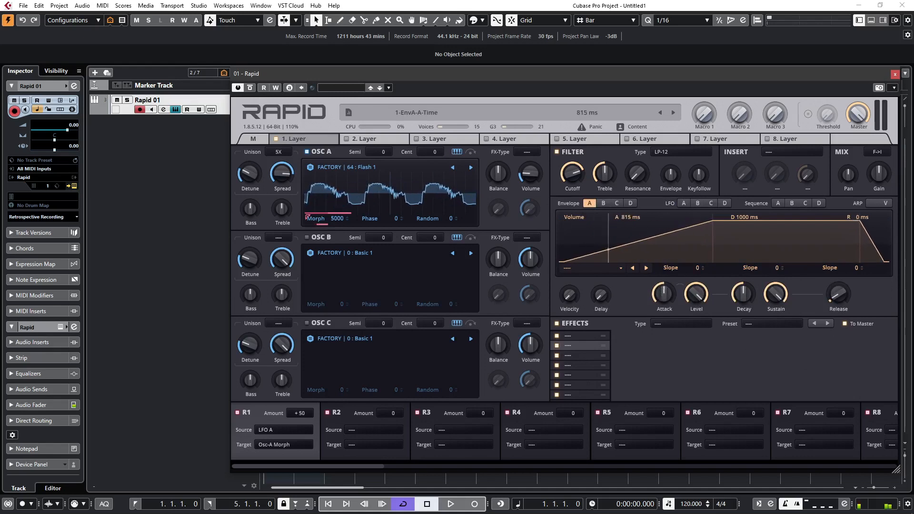
pyautogui.moveTo(838, 299); pyautogui.dragTo(838, 274)
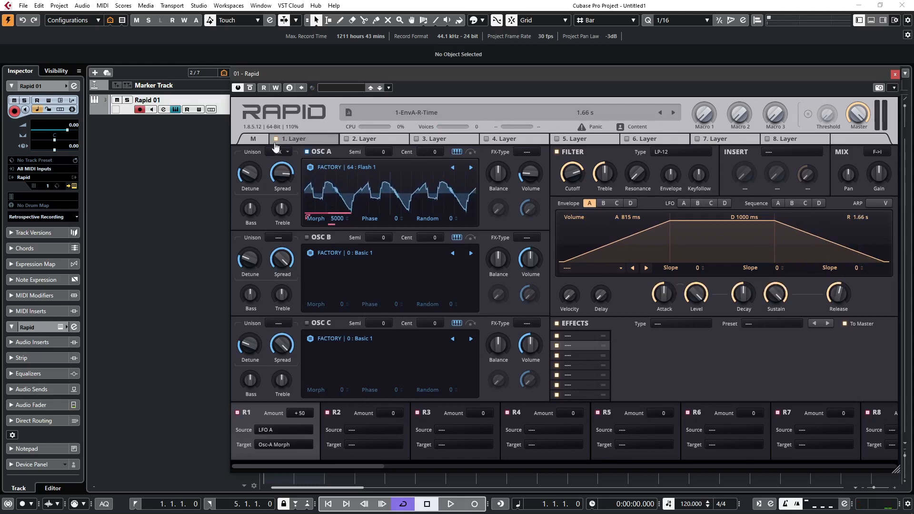
# Step: Copy oscillator A's settings onto oscillator B and route LFO B to oscillator B's Morph
pyautogui.click(319, 153)
pyautogui.click(320, 154)
pyautogui.rightClick(321, 155)
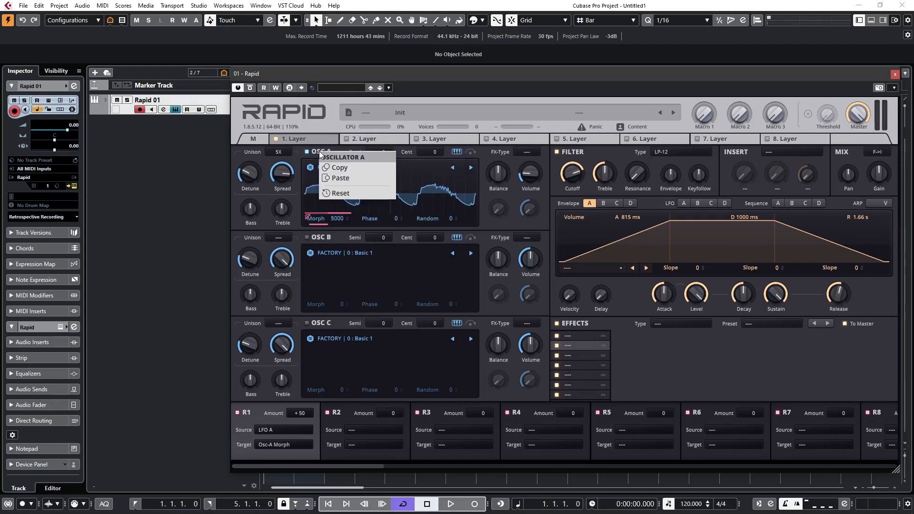
pyautogui.click(350, 167)
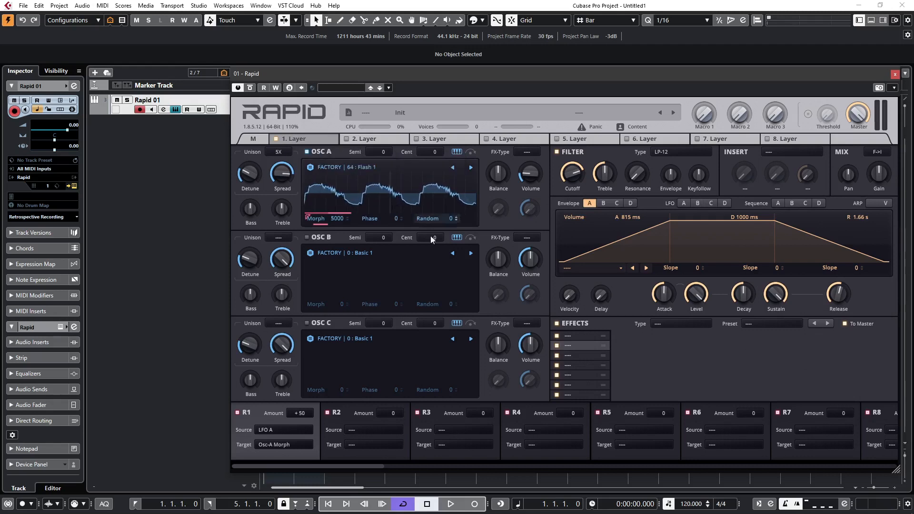
pyautogui.rightClick(320, 240)
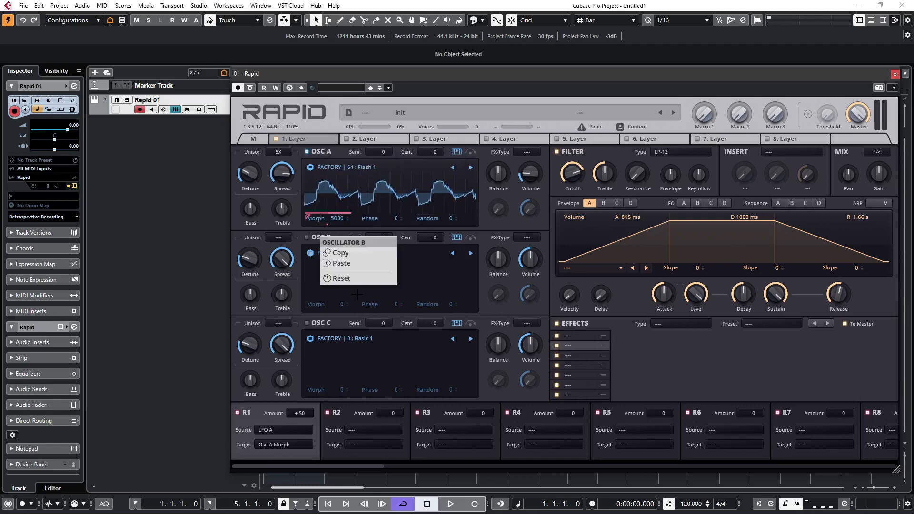
pyautogui.click(351, 264)
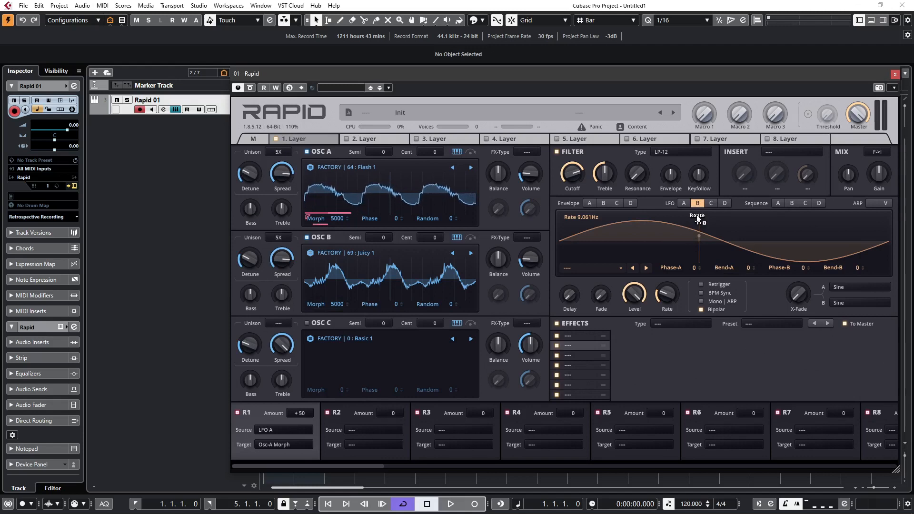
pyautogui.moveTo(699, 219); pyautogui.dragTo(325, 308)
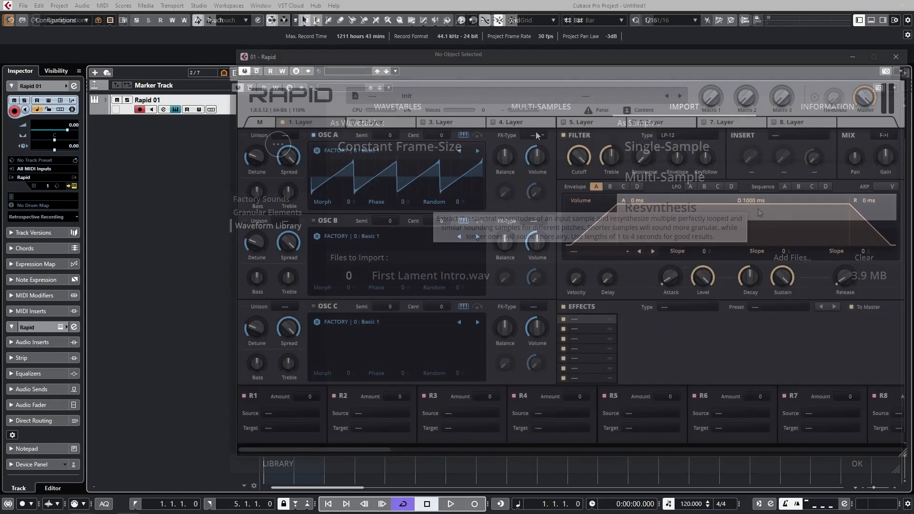
# Step: Look through oscillator A's FX types, the filter types and the available insert effects
pyautogui.click(535, 136)
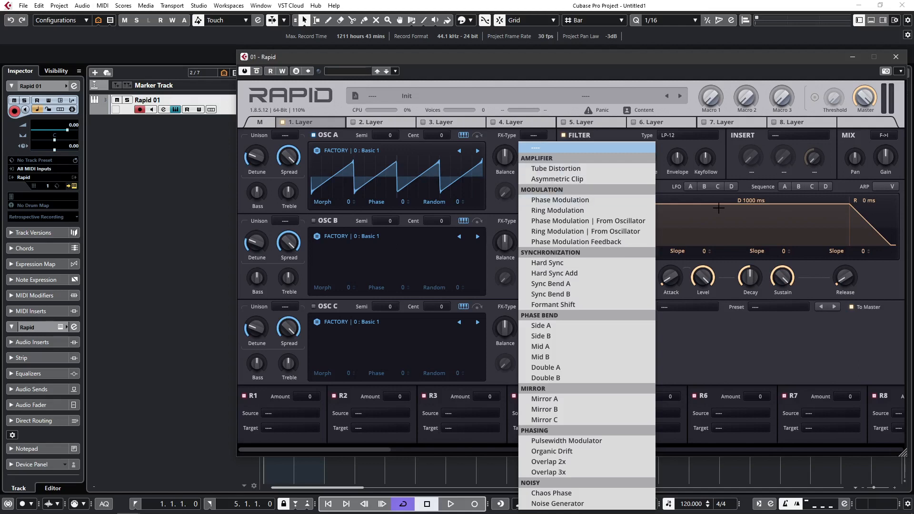
pyautogui.click(736, 163)
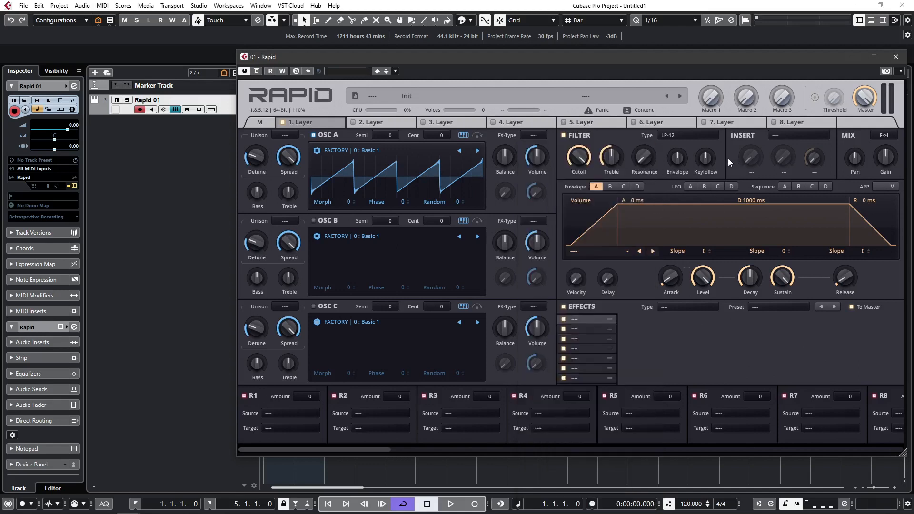
pyautogui.click(710, 142)
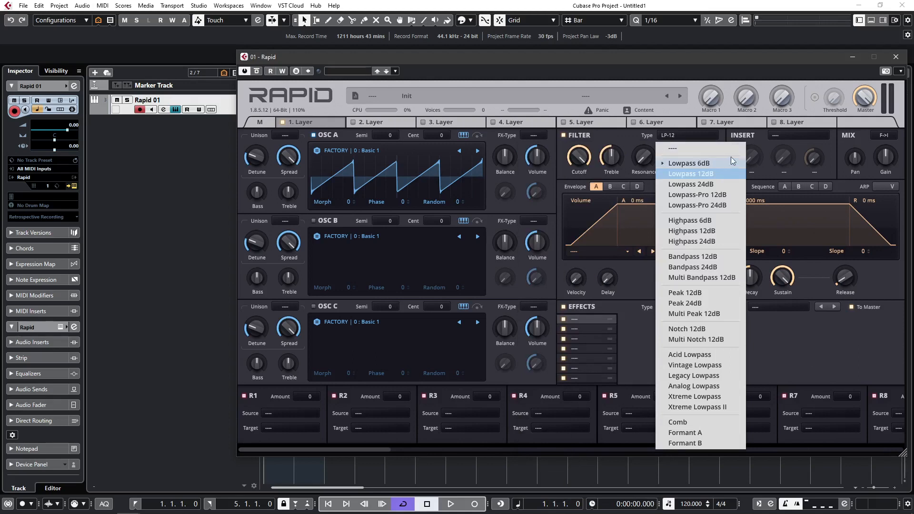
pyautogui.click(819, 144)
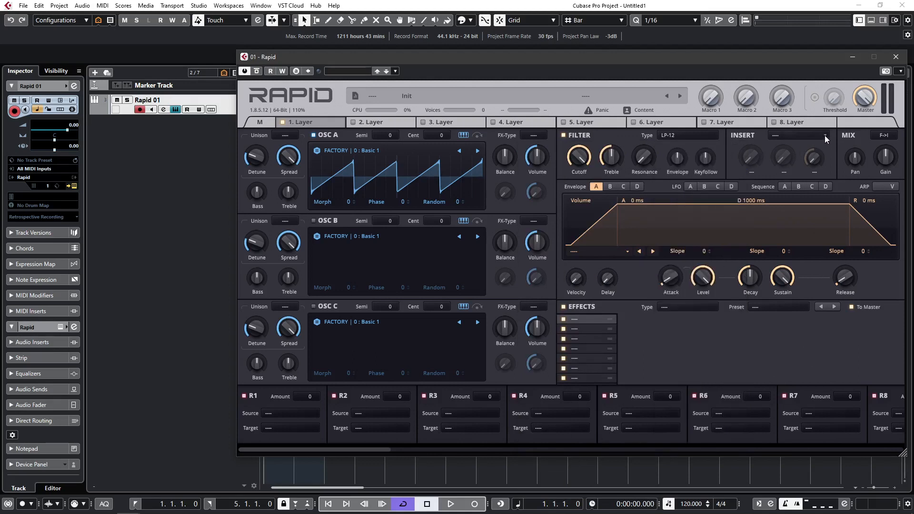
pyautogui.click(824, 135)
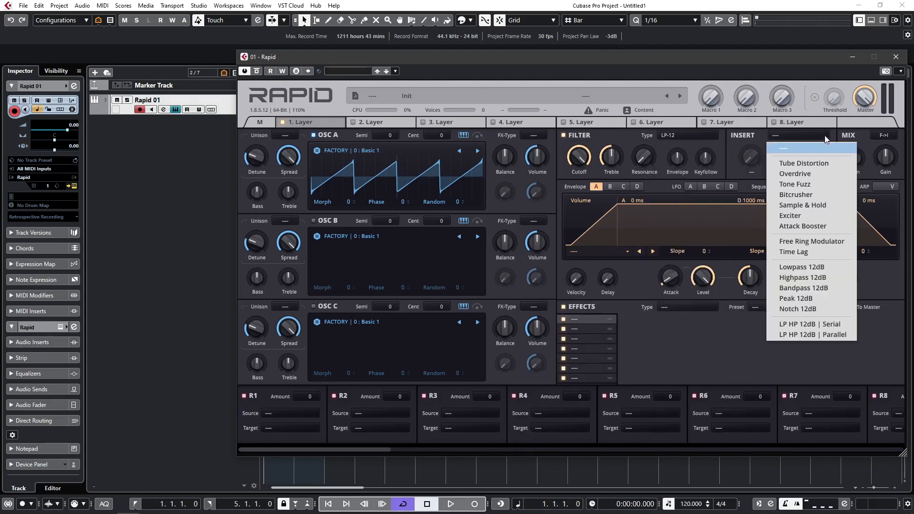
pyautogui.click(732, 143)
# Step: View the settings of Envelope B, LFO A, Sequence A and the arpeggiator
pyautogui.click(610, 188)
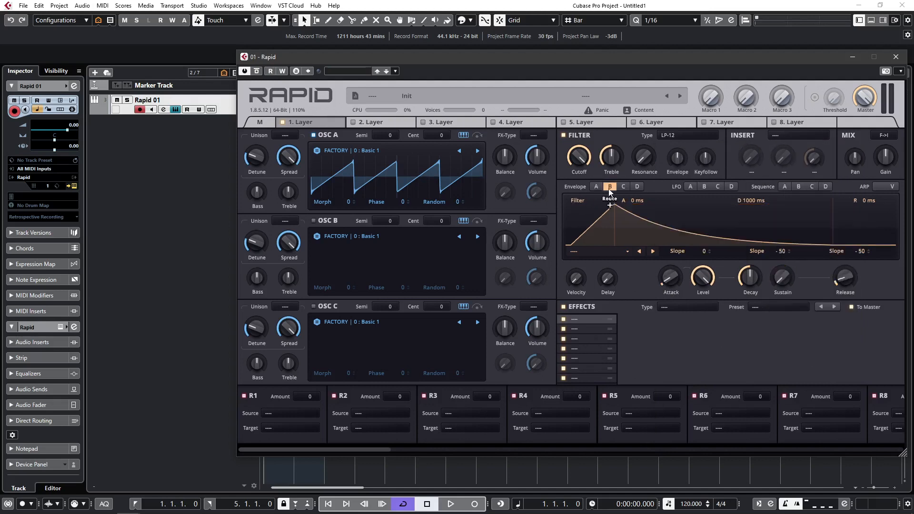
pyautogui.click(688, 188)
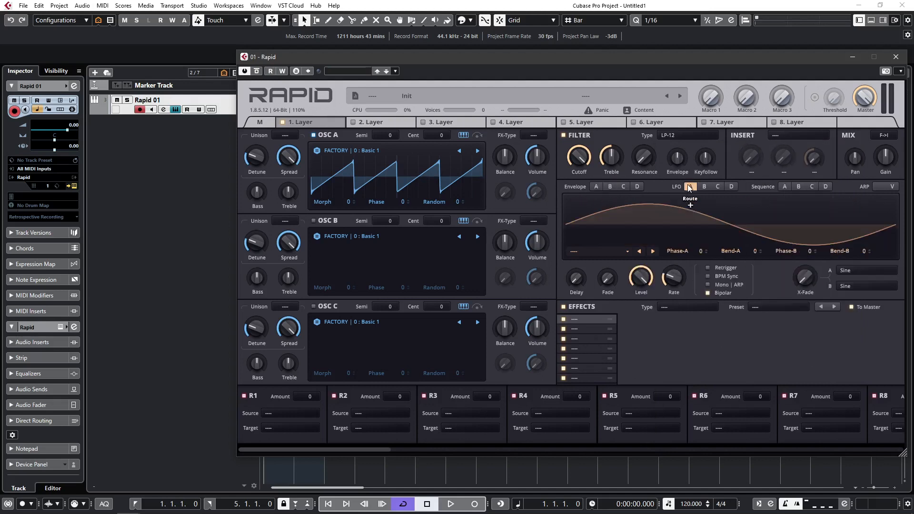
pyautogui.click(785, 187)
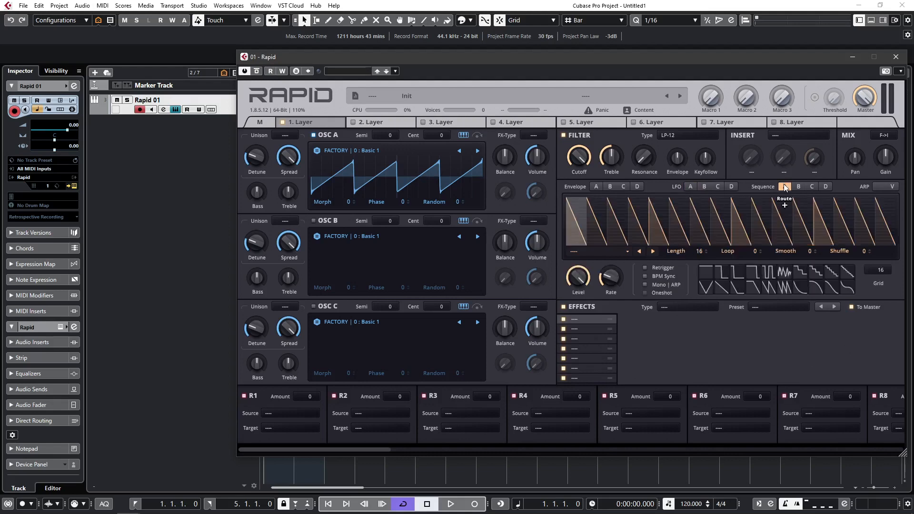
pyautogui.click(878, 188)
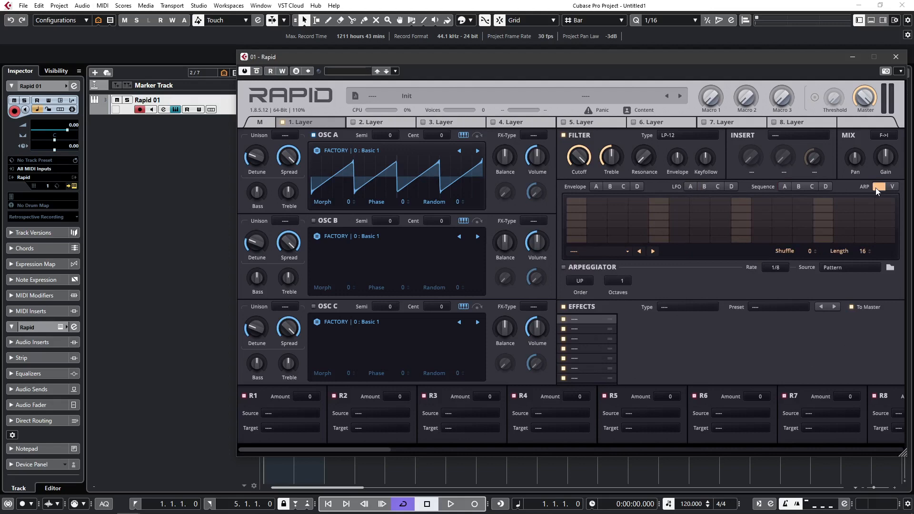
# Step: Look through the presets available for Envelope A
pyautogui.click(596, 187)
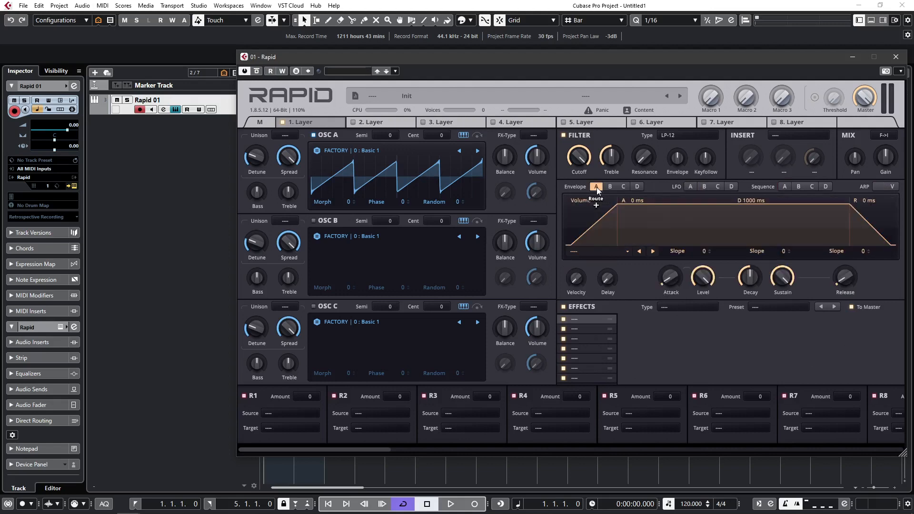
pyautogui.click(613, 252)
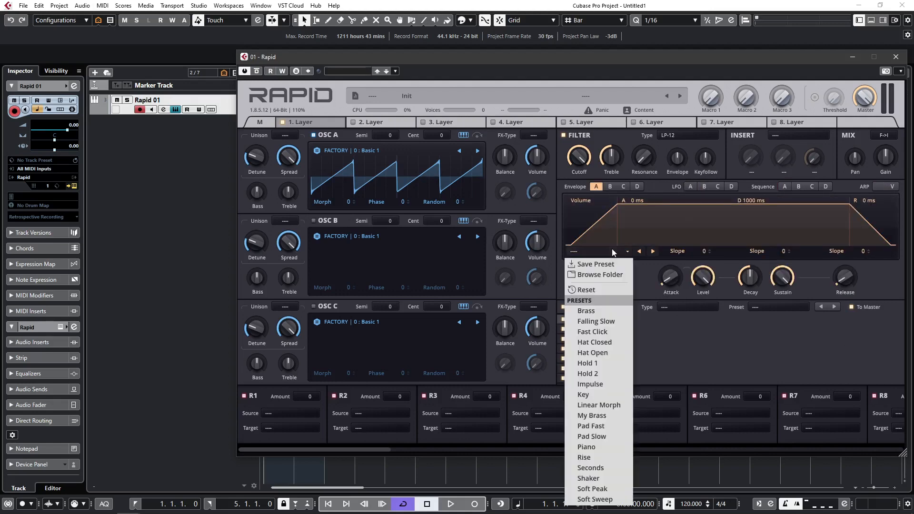
pyautogui.click(648, 271)
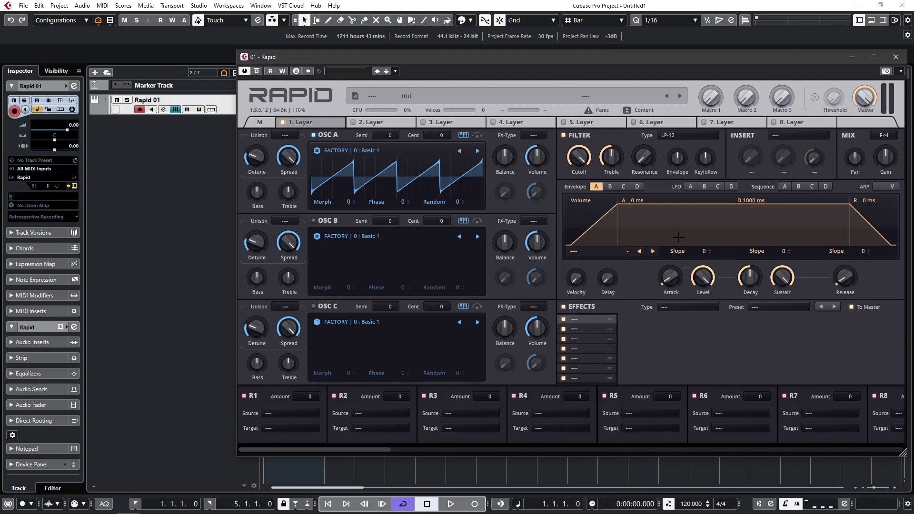
# Step: Load the Bar Lifter 1 preset into LFO A and set its X-Fade to 90 % A and 10 % B
pyautogui.click(690, 187)
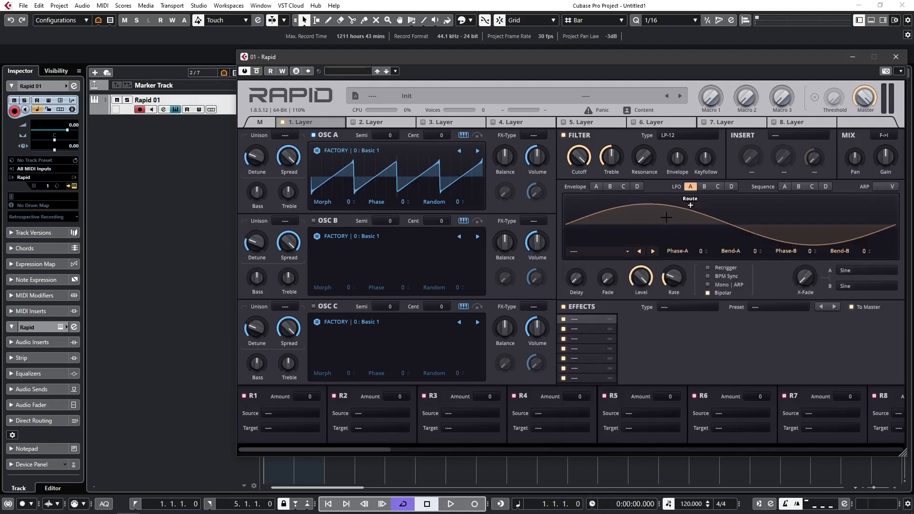
pyautogui.click(596, 252)
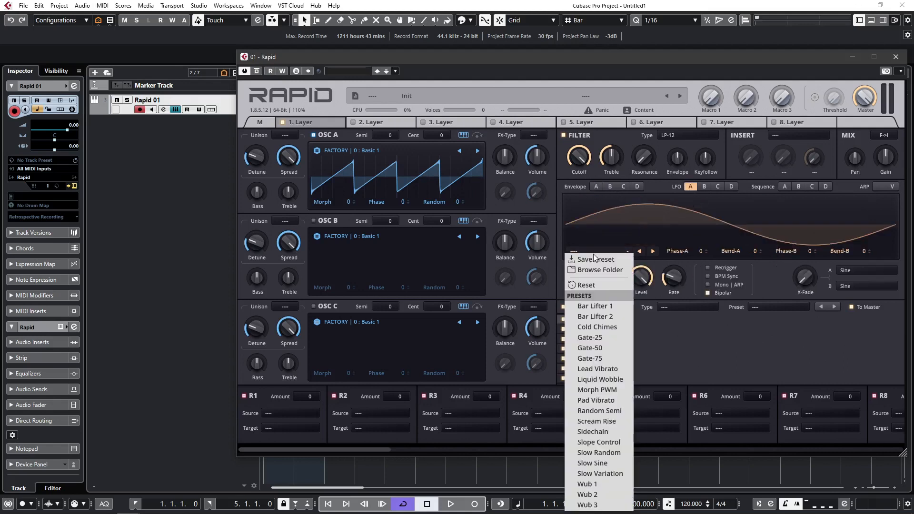
pyautogui.click(595, 307)
pyautogui.moveTo(804, 285)
pyautogui.mouseDown()
pyautogui.moveTo(805, 267)
pyautogui.moveTo(806, 279)
pyautogui.mouseUp()
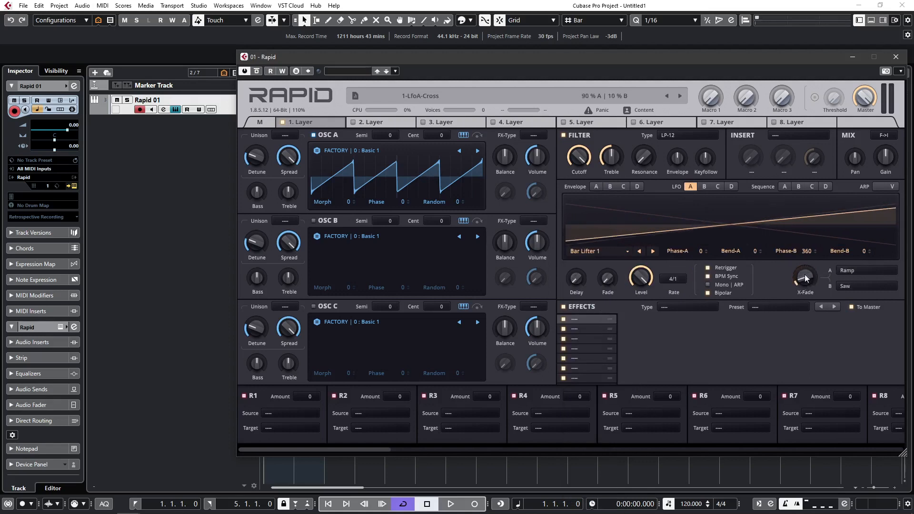
# Step: Look through the Sequence A presets, including the Angry and Bit categories
pyautogui.click(784, 187)
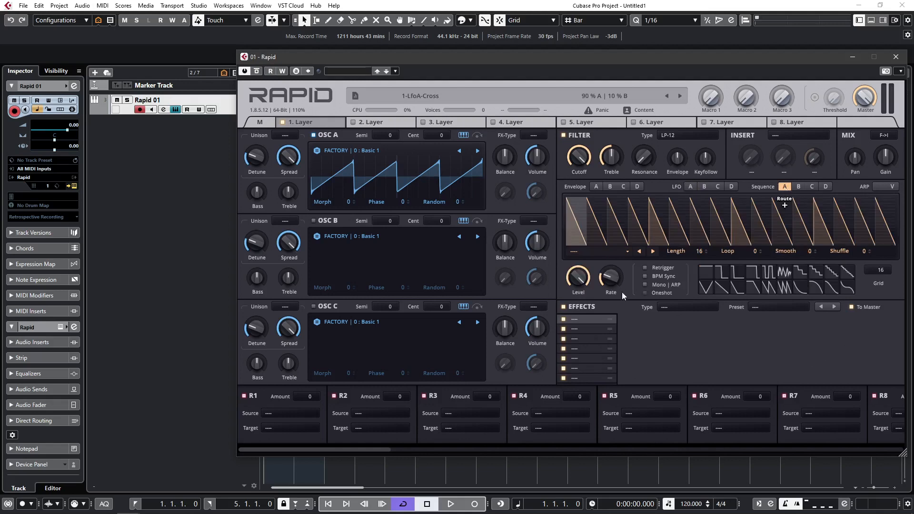
pyautogui.click(596, 250)
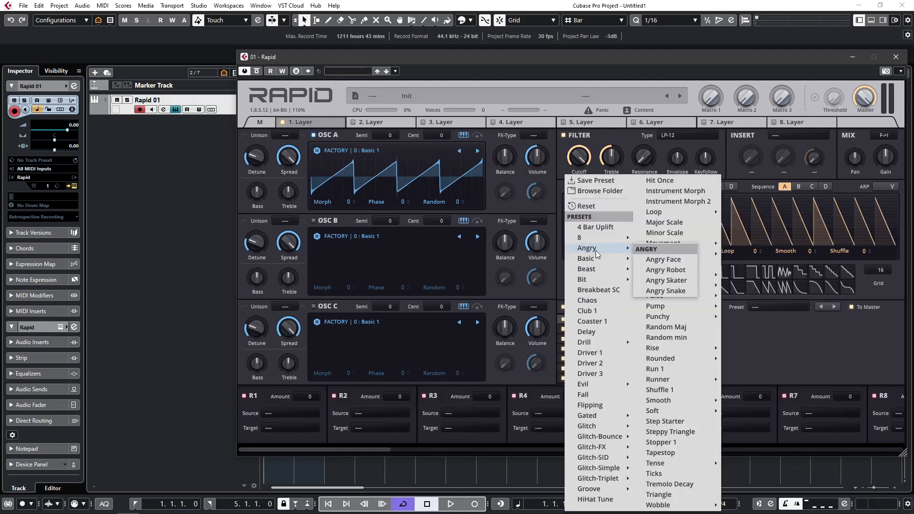
pyautogui.moveTo(598, 285)
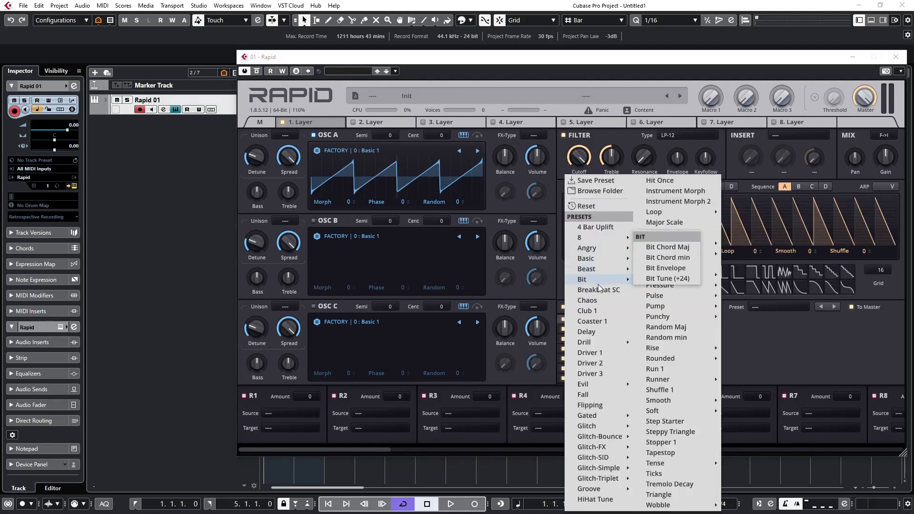
pyautogui.click(776, 343)
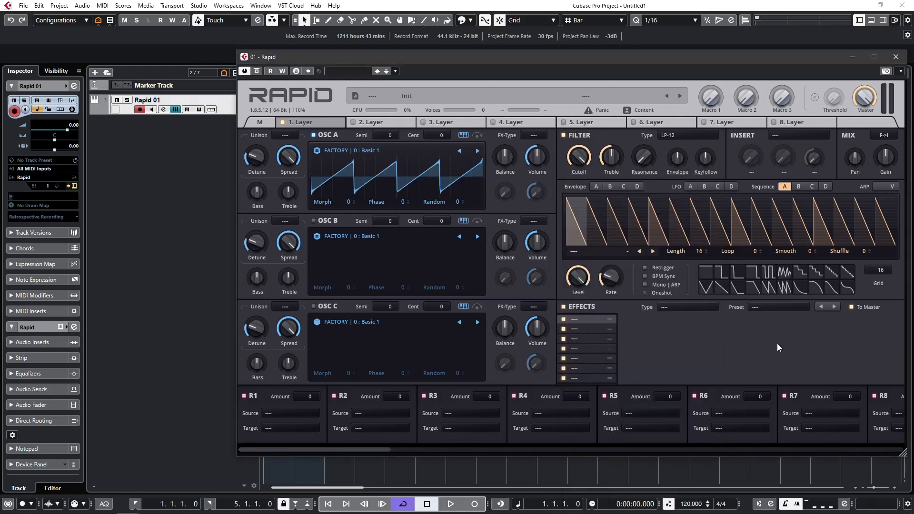
# Step: Look through the arpeggiator's preset categories and examine the further modulation routing slots
pyautogui.click(878, 186)
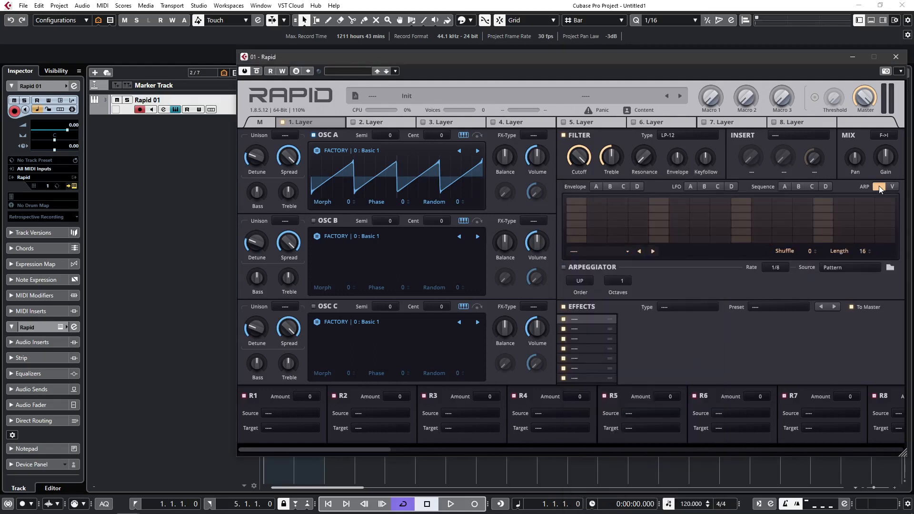
pyautogui.click(627, 251)
pyautogui.moveTo(604, 327)
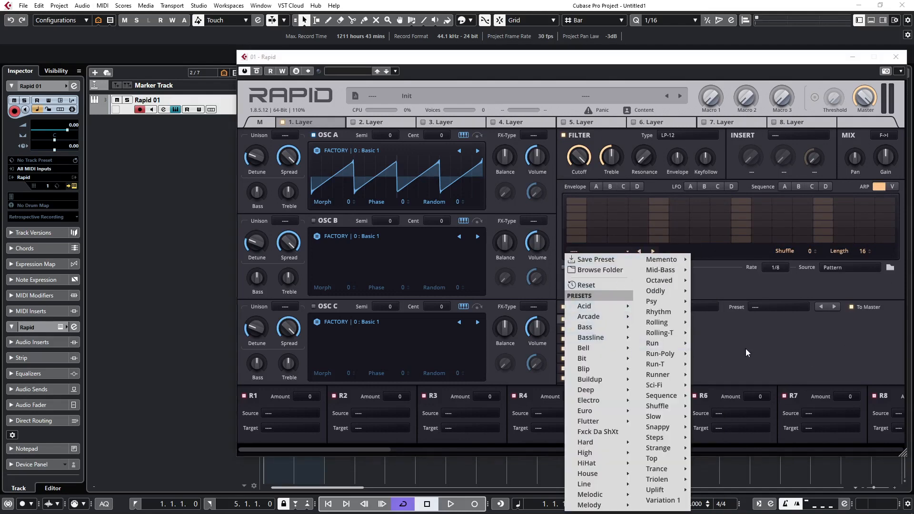
pyautogui.click(729, 284)
pyautogui.moveTo(334, 450); pyautogui.dragTo(613, 444)
pyautogui.scroll(10, 676, 441)
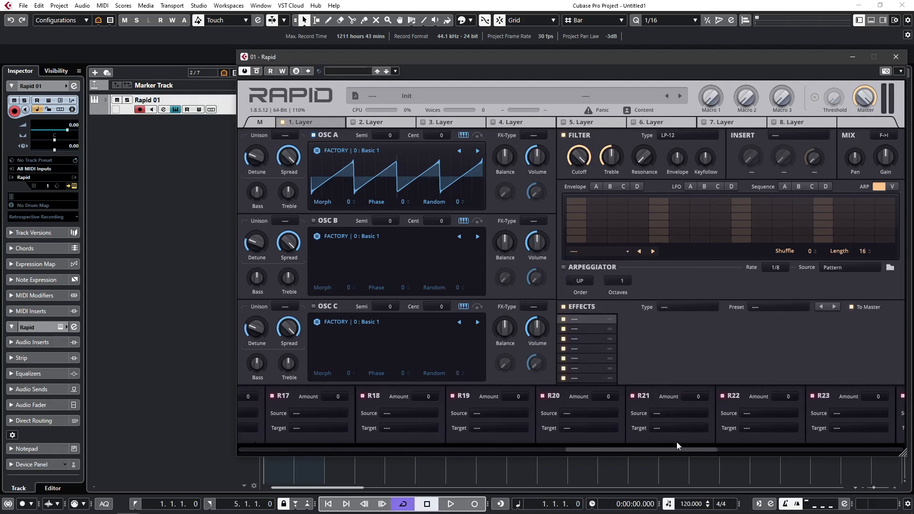
# Step: Add a Reverb to the first effects slot
pyautogui.click(678, 307)
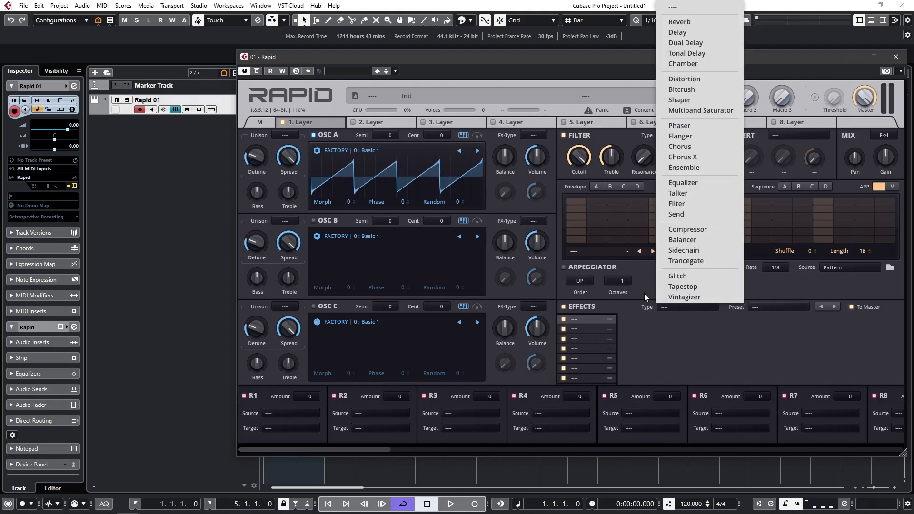
pyautogui.click(681, 21)
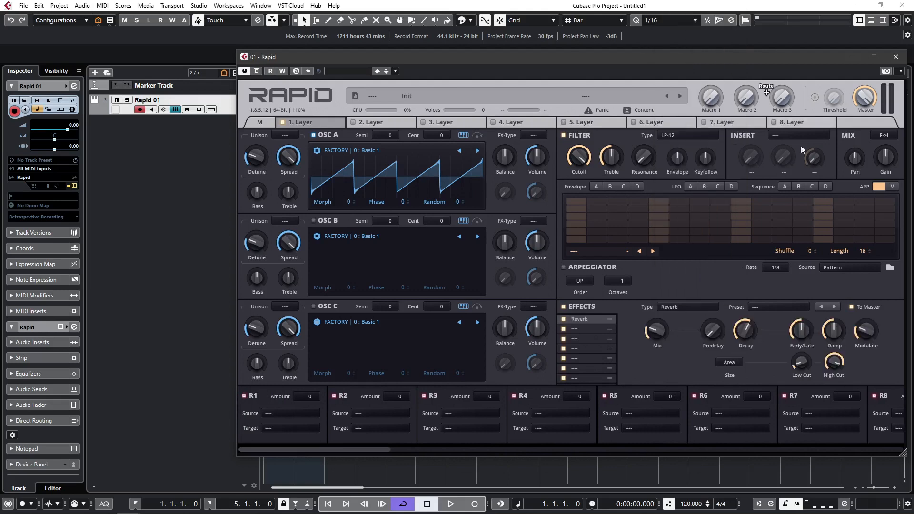